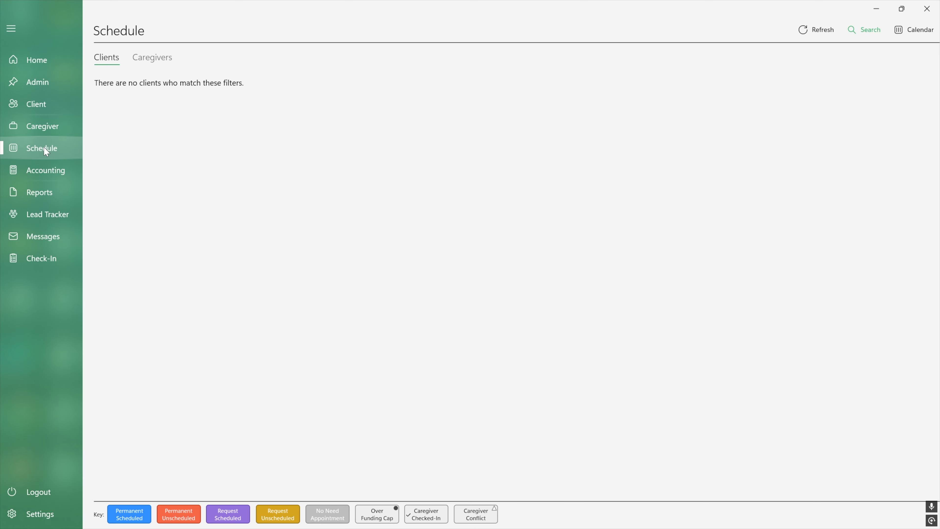
Step: Open the New Agency branch record for editing from the Admin area's branches
left_click(39, 82)
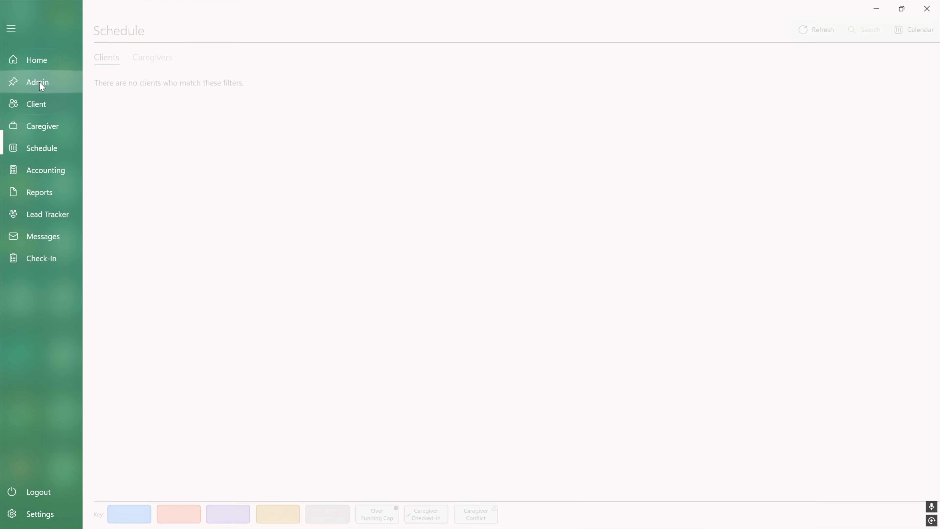
left_click(108, 85)
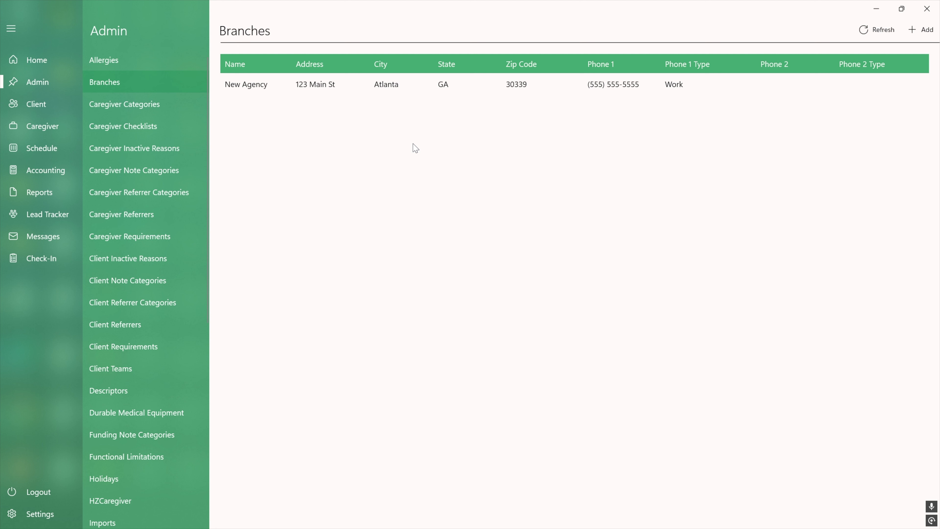
left_click(428, 84)
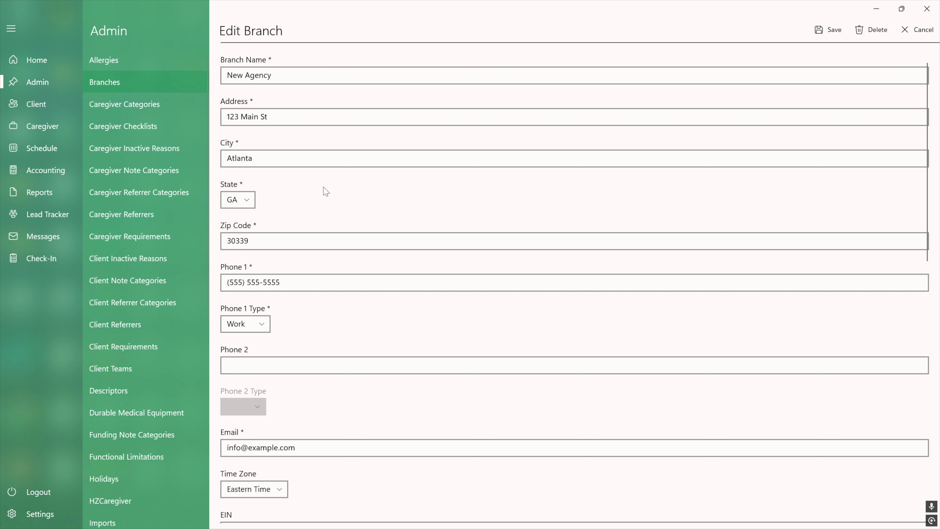
Step: Examine the New Agency branch's contact, payroll, scheduling and billing settings through to the branch logo
scroll(322, 187, "down", 3)
scroll(308, 385, "down", 3)
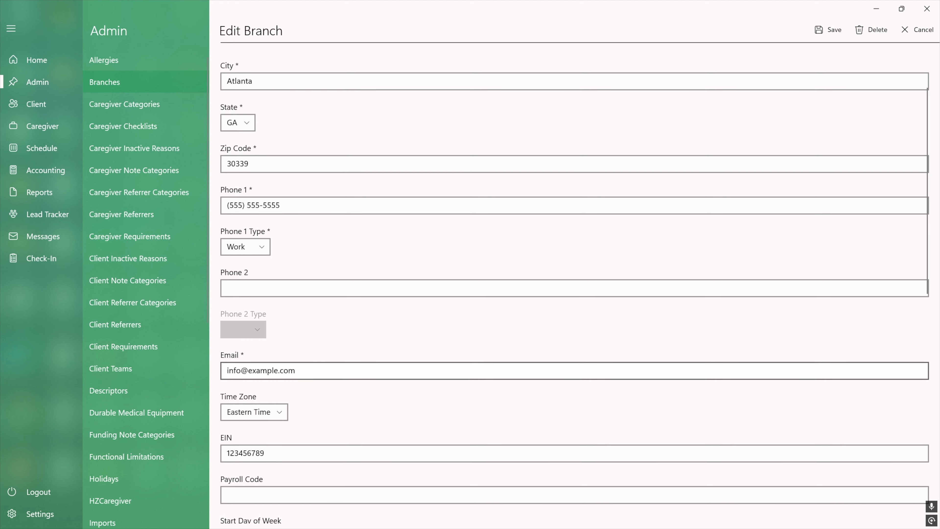
scroll(307, 387, "down", 2)
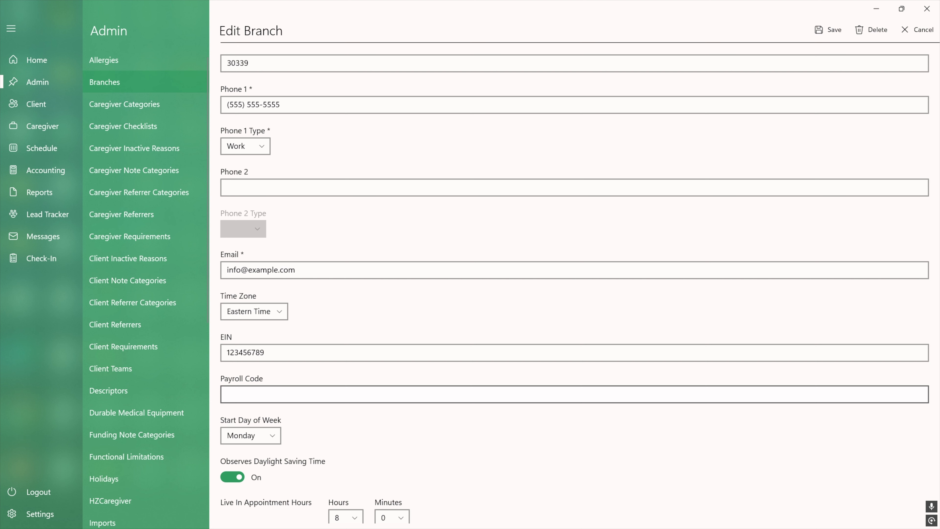
scroll(365, 405, "down", 3)
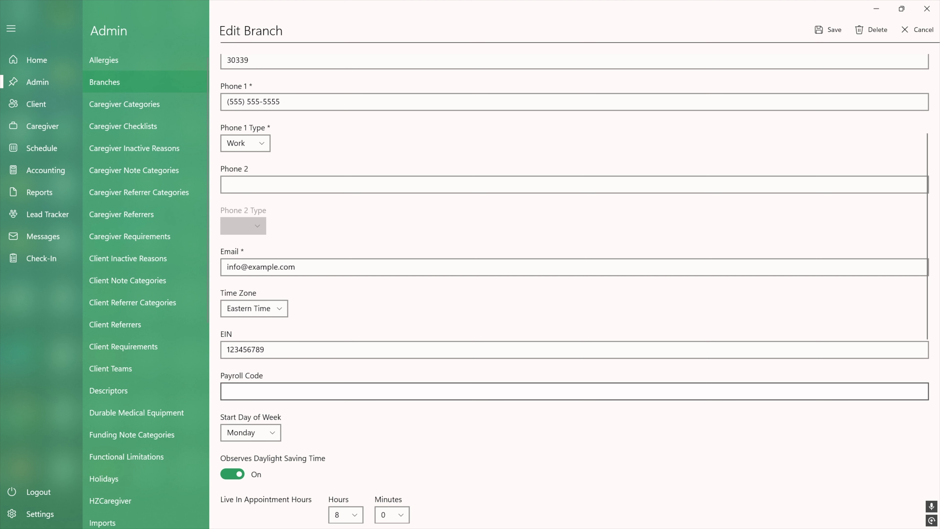
scroll(539, 387, "down", 5)
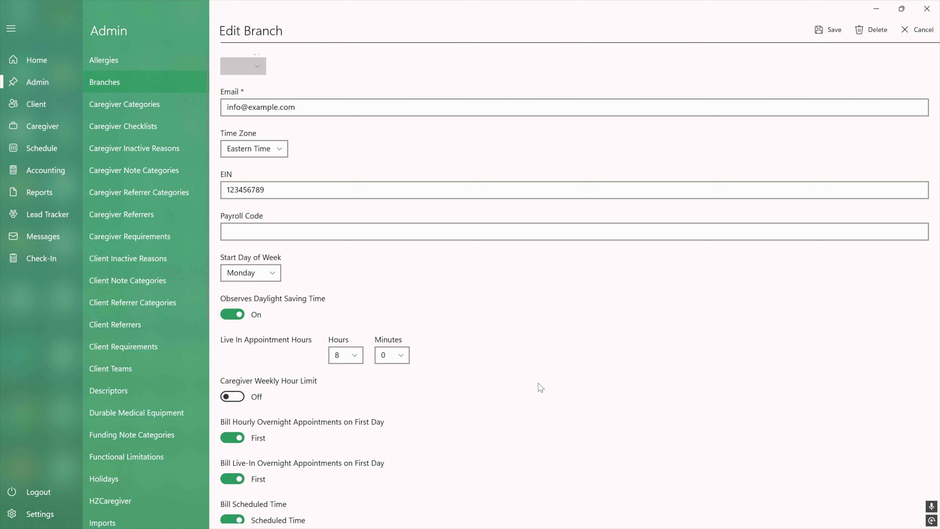
scroll(540, 387, "down", 6)
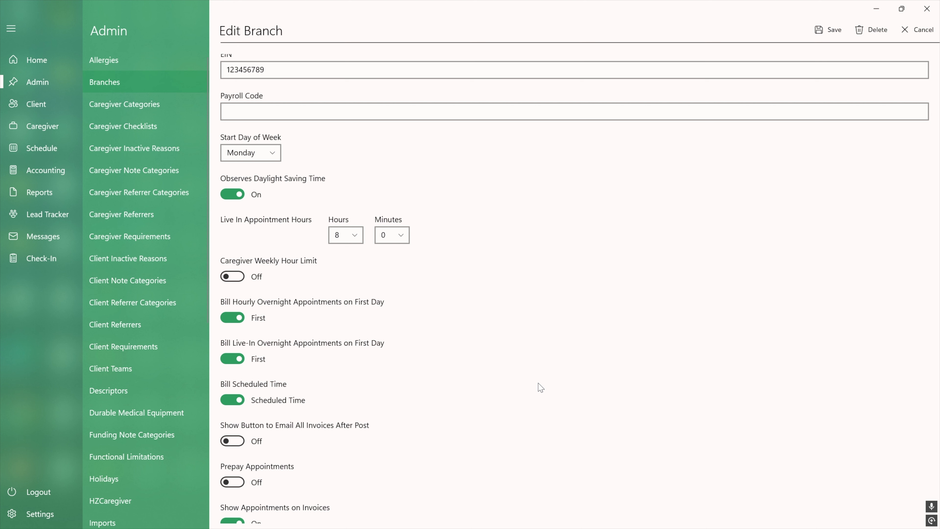
scroll(541, 387, "down", 7)
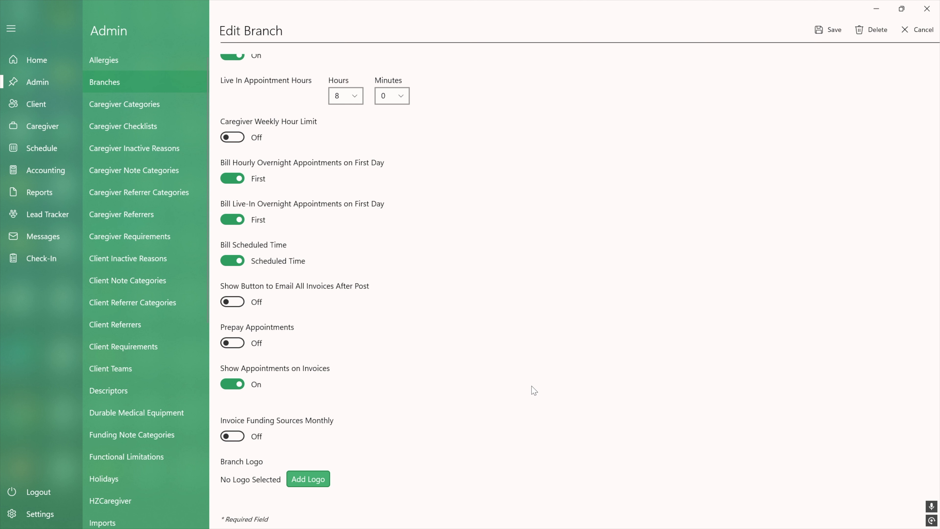
Step: Add the HangZoneCareLogo image from the Pictures folder as the branch logo and save the branch
left_click(317, 479)
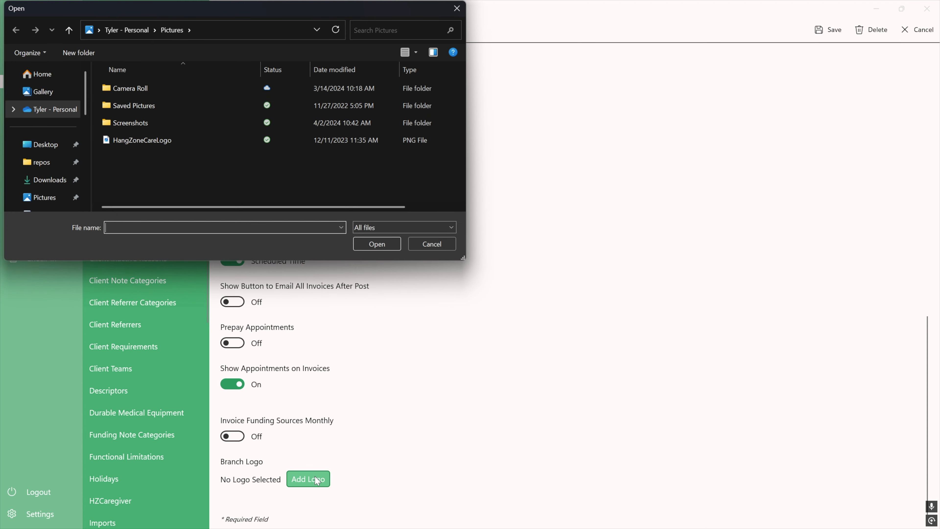
left_click(180, 140)
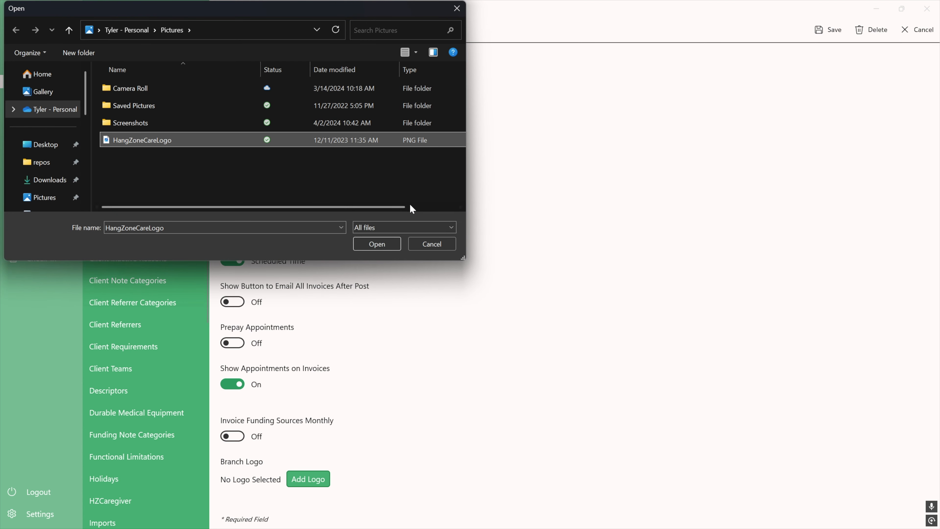
left_click(378, 244)
scroll(595, 336, "down", 2)
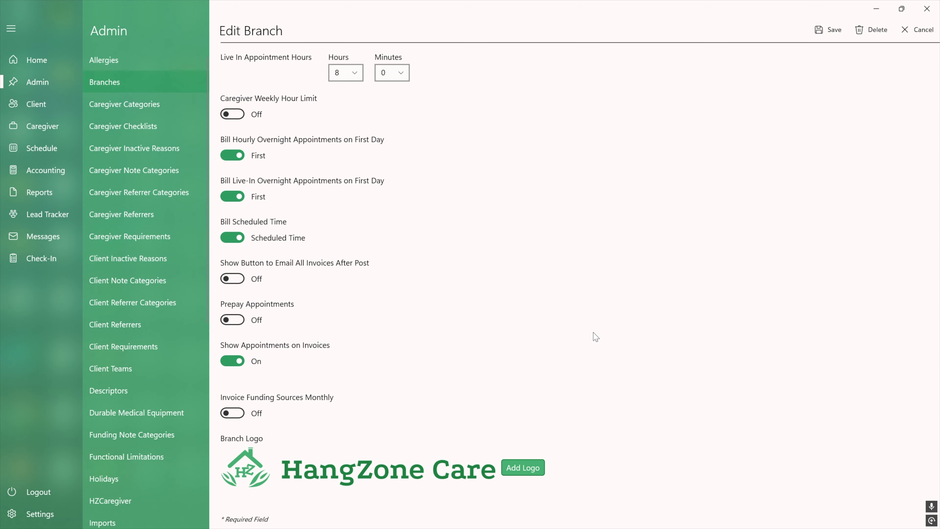
scroll(596, 336, "up", 10)
left_click(832, 32)
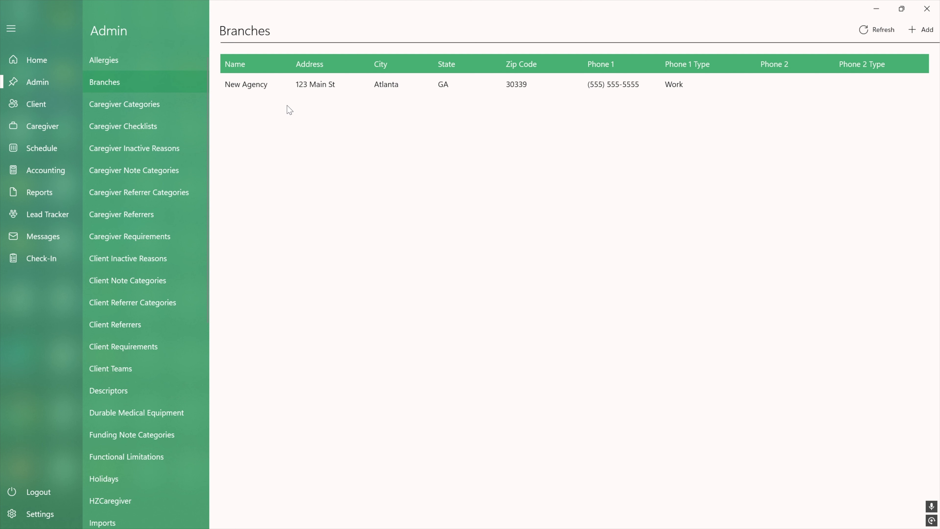
Step: Start a new caregiver category described as Companion with an hourly caregiver rate of $16 and an hourly office rate of $8
left_click(154, 104)
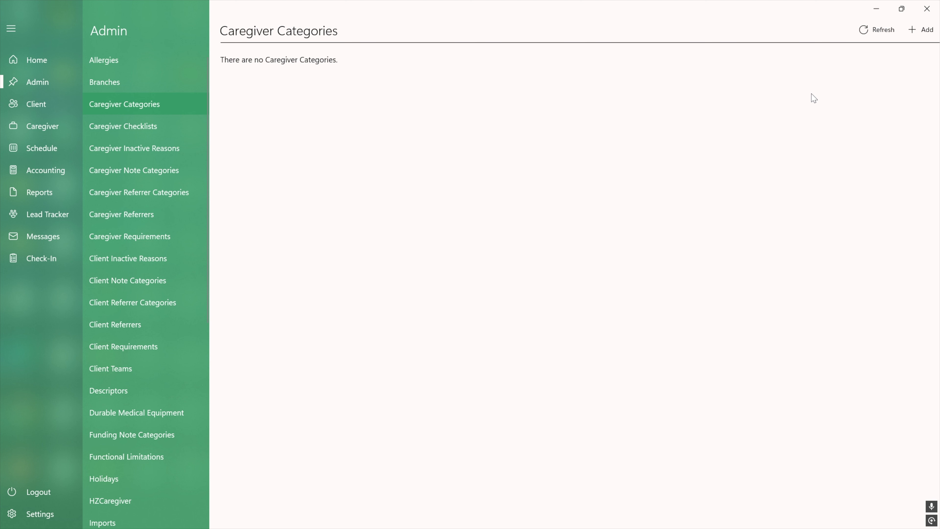
left_click(926, 39)
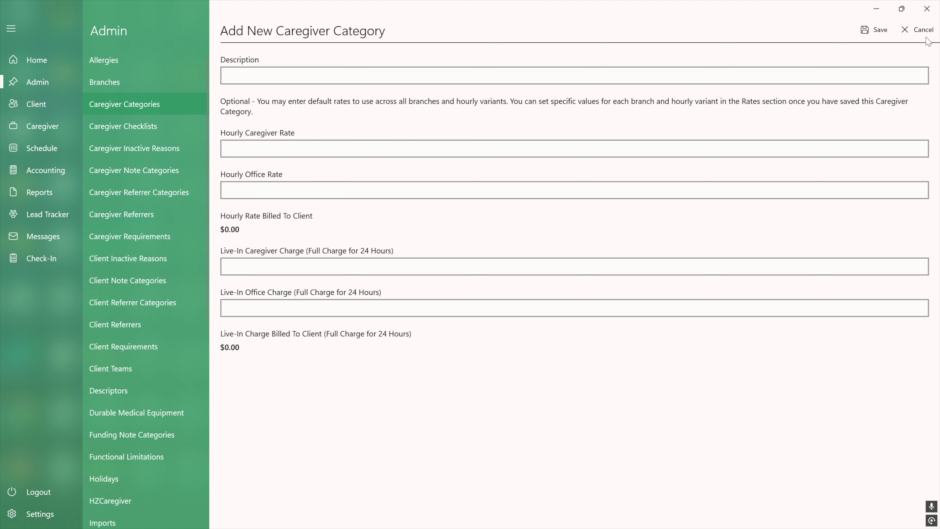
left_click(509, 68)
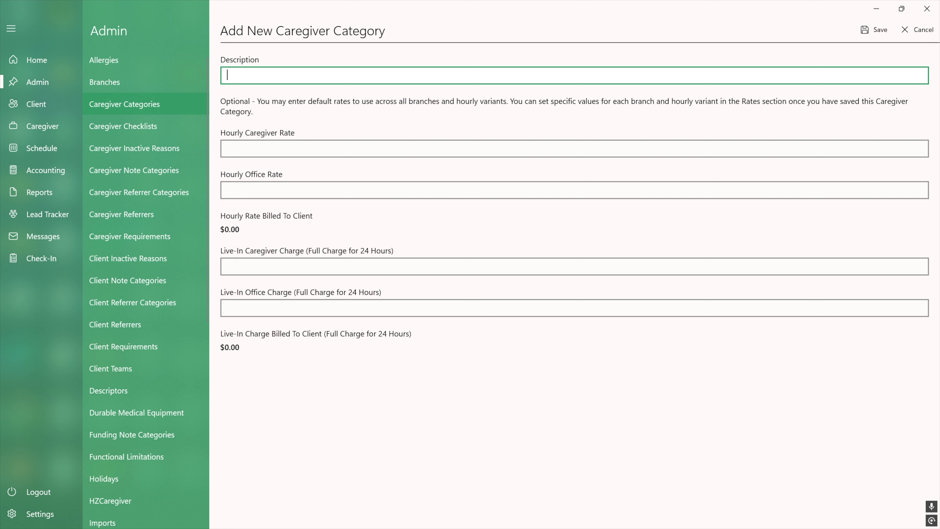
type("Companion")
left_click(300, 148)
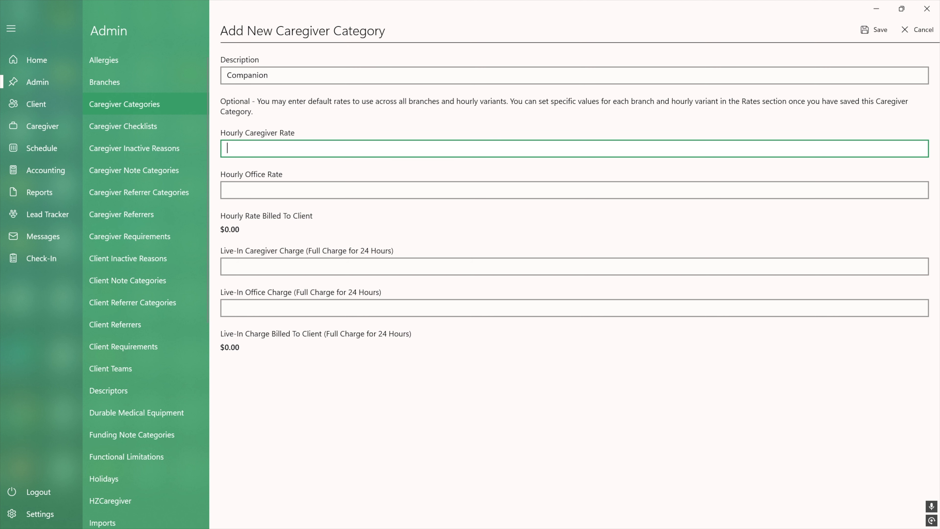
type("16")
key("Tab")
type("8")
key("Tab")
left_click(356, 217)
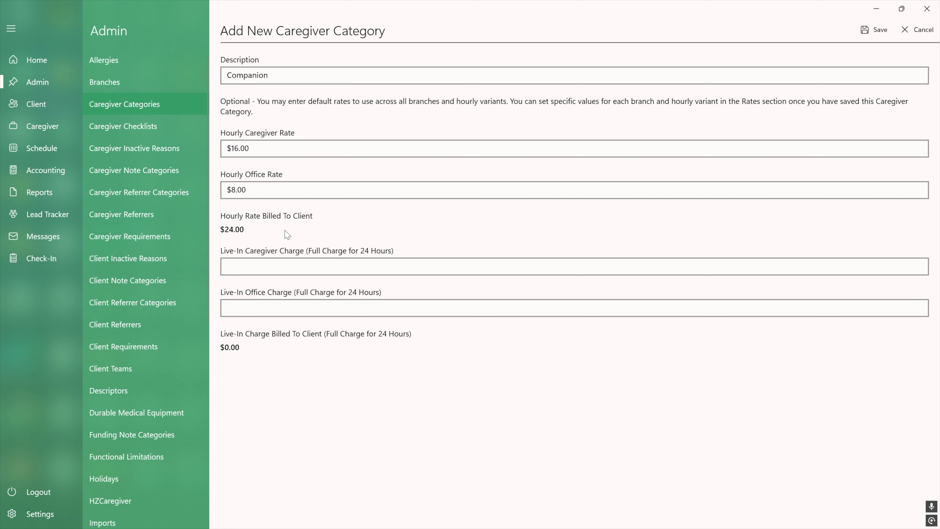
Step: Set Companion's 24-hour live-in caregiver charge to $128 and live-in office charge to $64, and save the category
left_click(228, 267)
type("128")
key("Tab")
type("64")
left_click(336, 358)
left_click(875, 32)
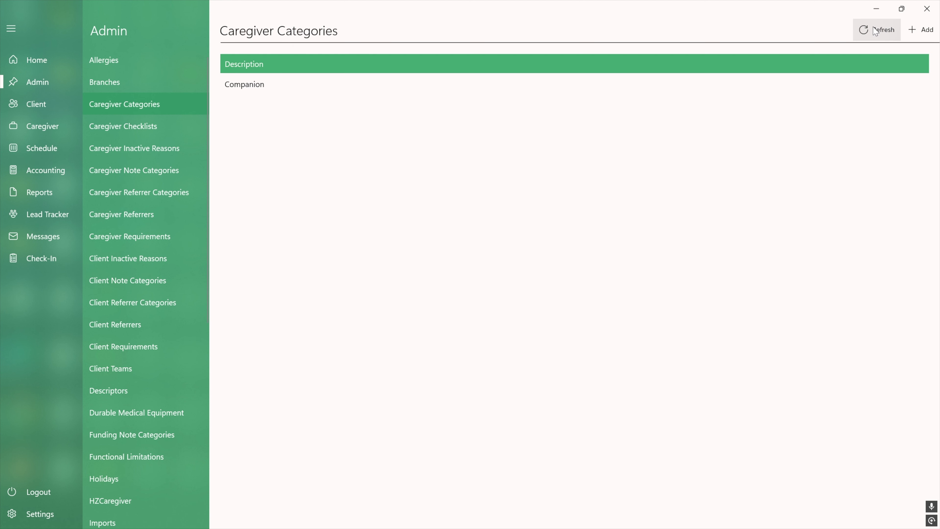
Step: Start another caregiver category described as Certified with an hourly caregiver rate of $20 and an hourly office rate of $10
left_click(929, 35)
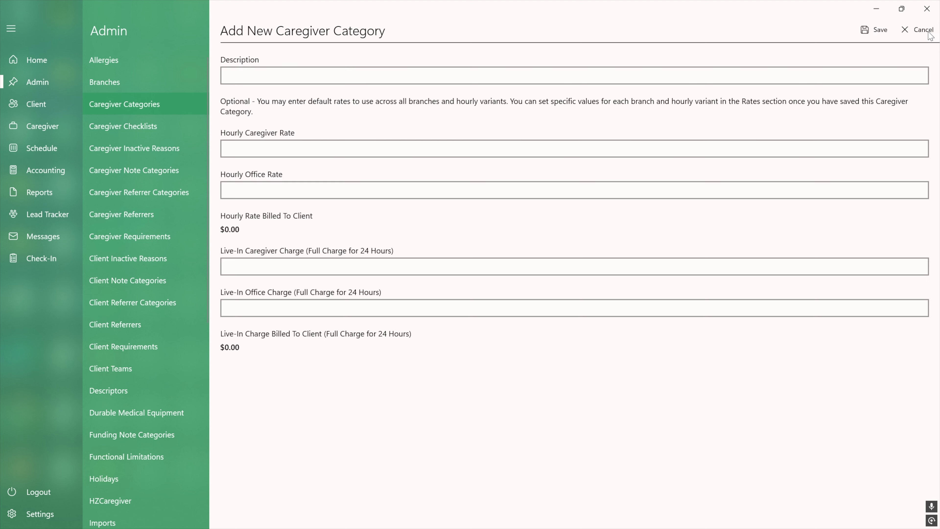
type("Certified")
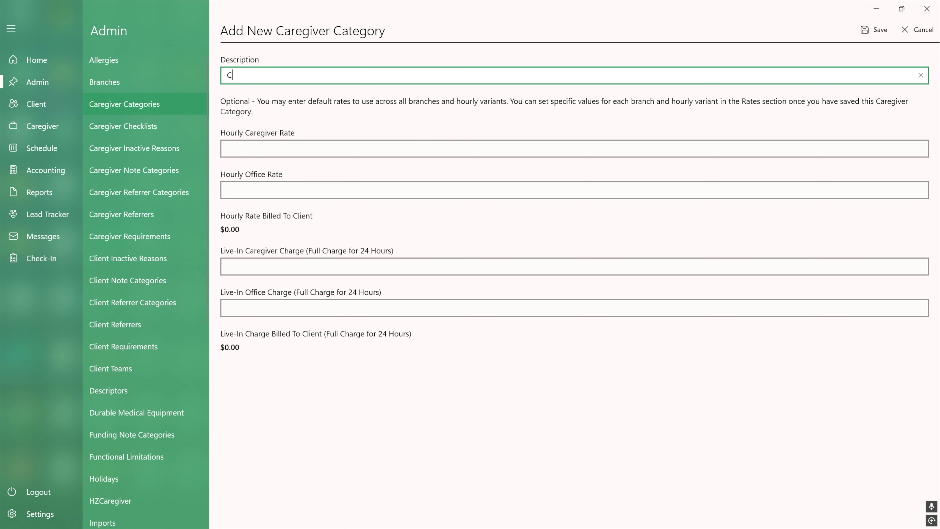
key("Tab")
type("20")
key("Tab")
type("10")
key("Tab")
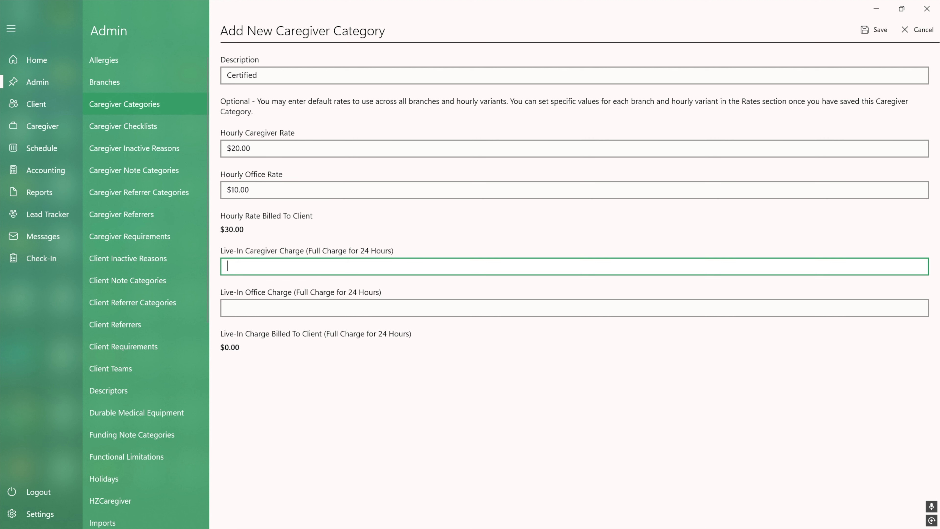
Step: Set Certified's 24-hour live-in caregiver charge to $160 and live-in office charge to $80, and save the category
type("160")
key("Tab")
type("80")
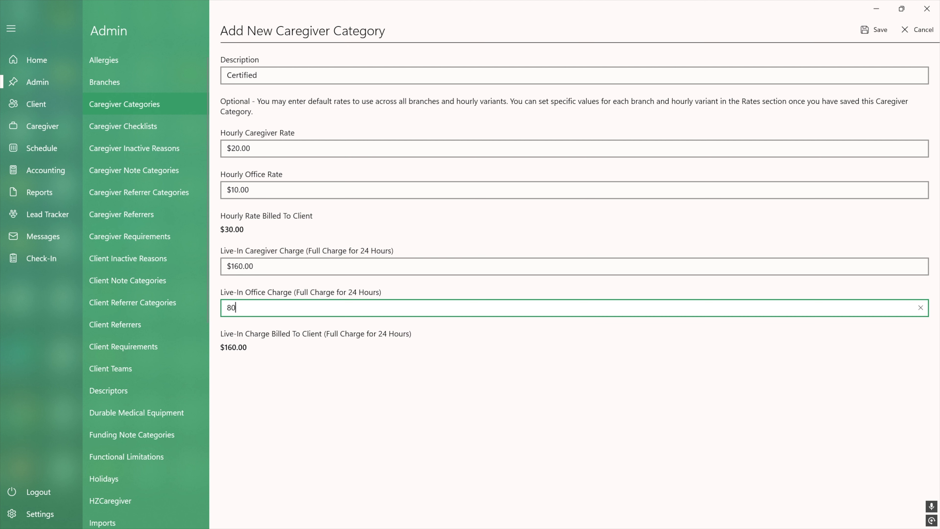
left_click(591, 354)
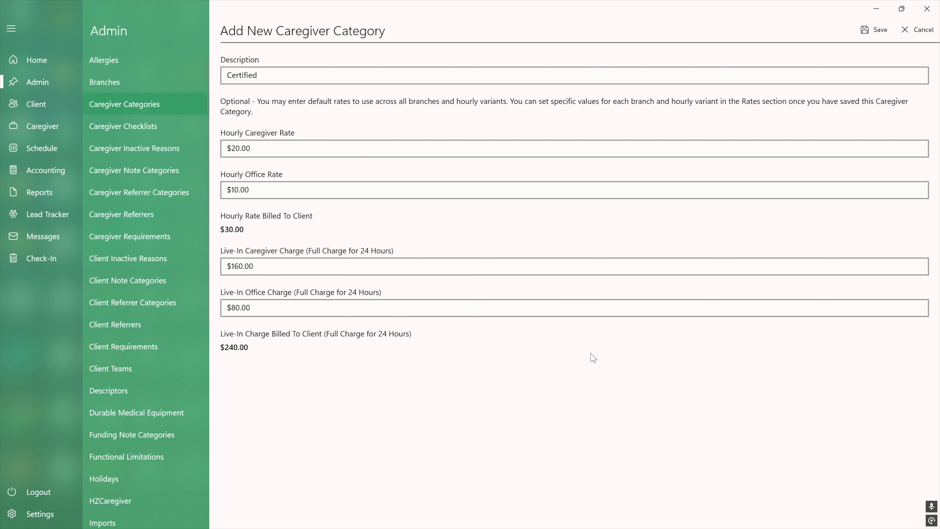
left_click(863, 36)
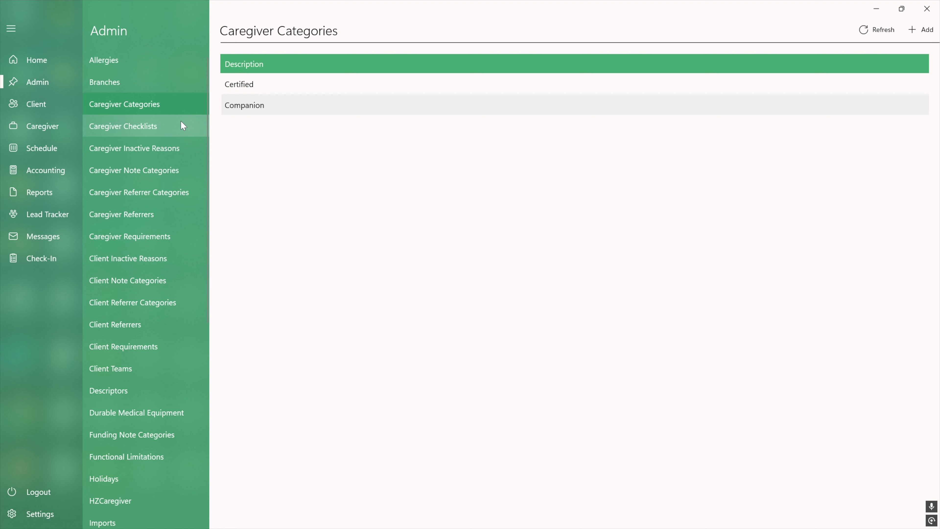
Step: Locate the Users section among the Admin sections
scroll(156, 322, "down", 1)
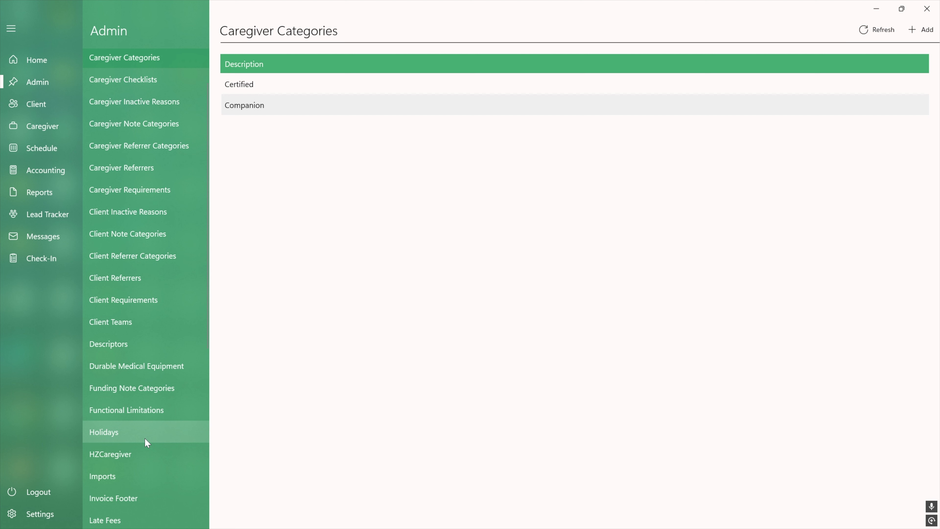
scroll(144, 437, "down", 3)
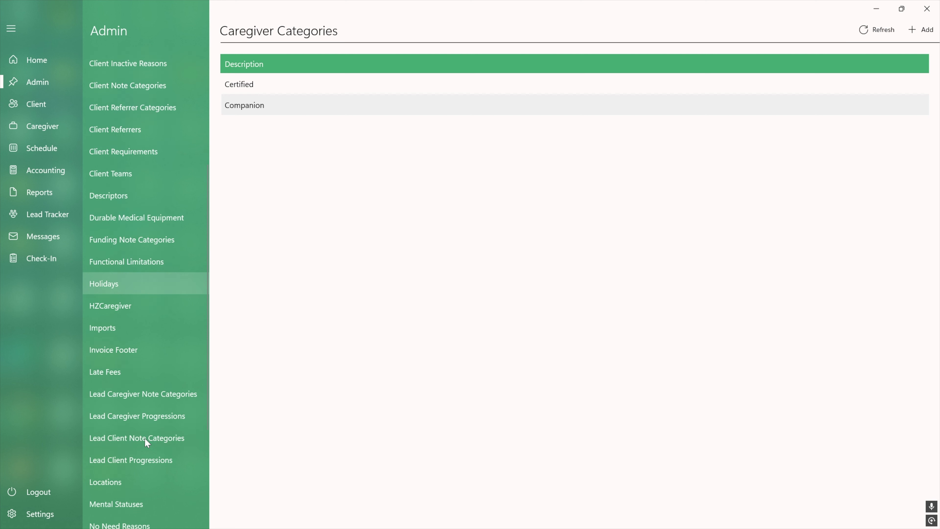
scroll(135, 494, "down", 3)
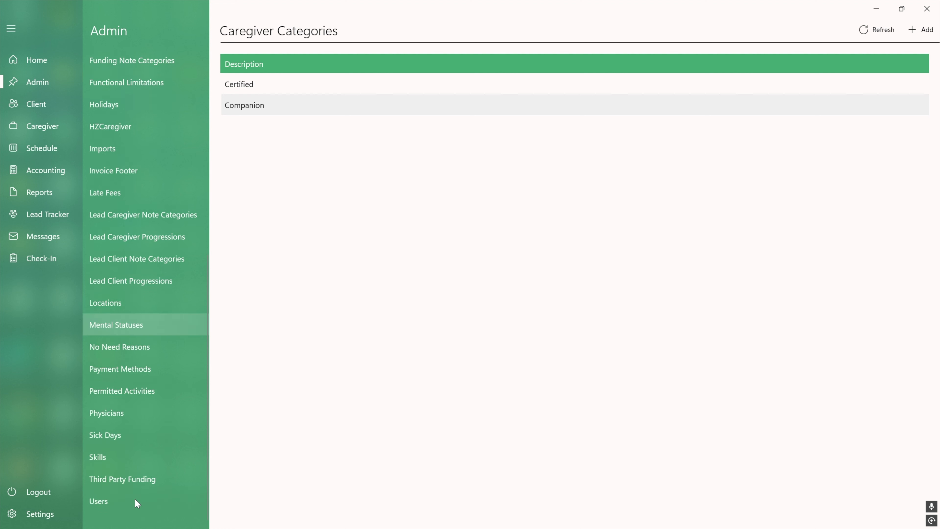